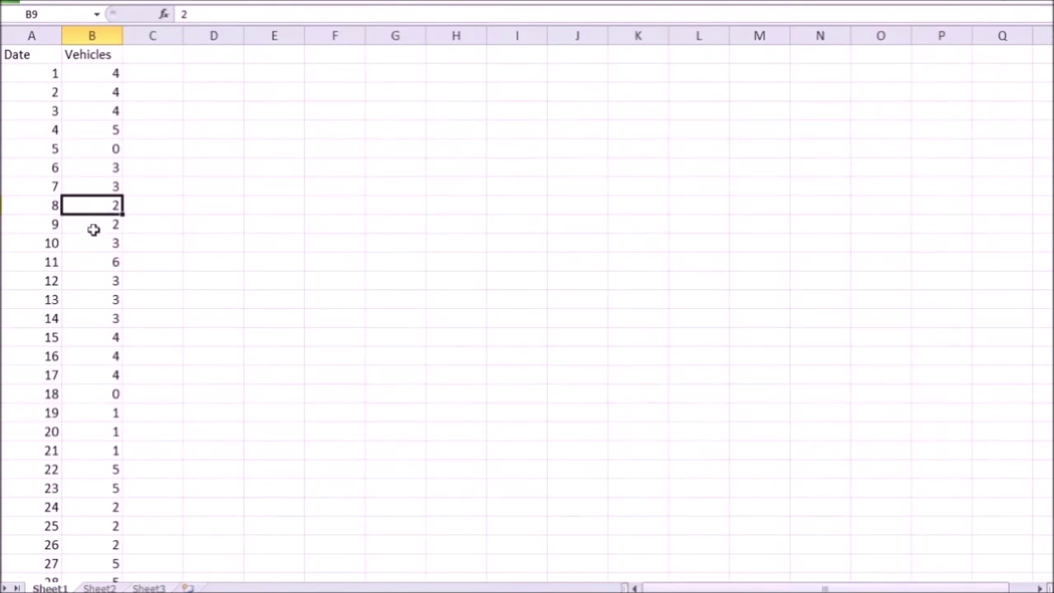
left_click(91, 35)
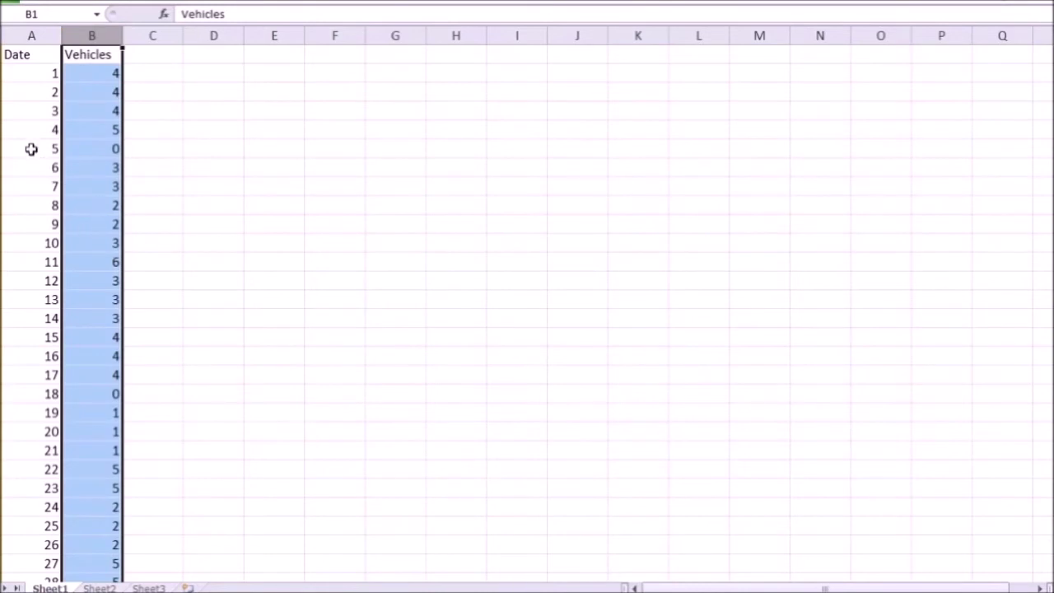
left_click_drag(25, 123, 24, 375)
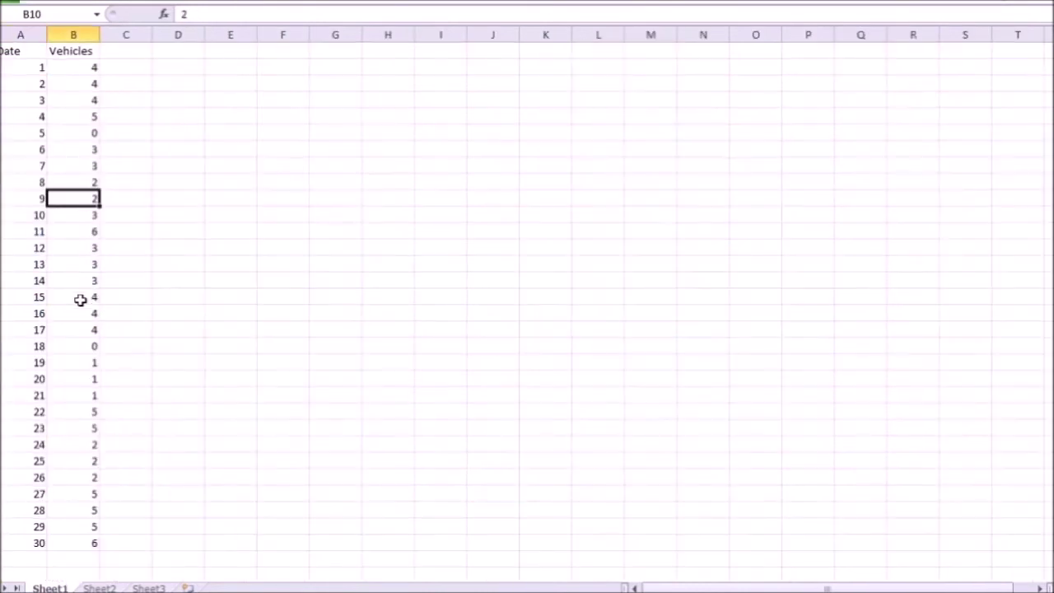
left_click(77, 298)
left_click(28, 281)
Step: Sort the whole Date and Vehicles table by the Vehicles column, from smallest to largest
left_click(66, 166)
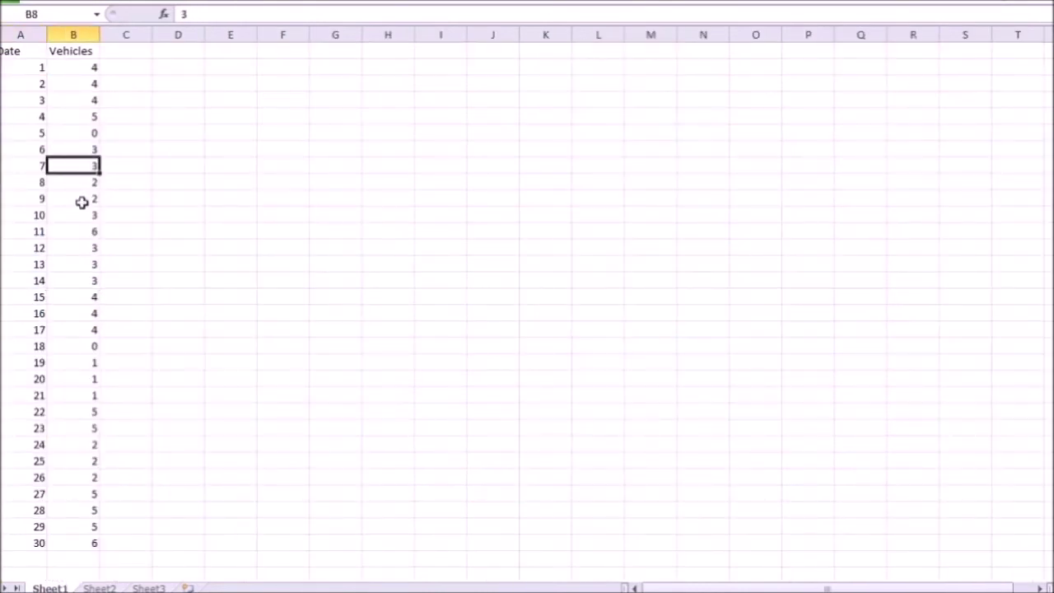
key("ctrl+a")
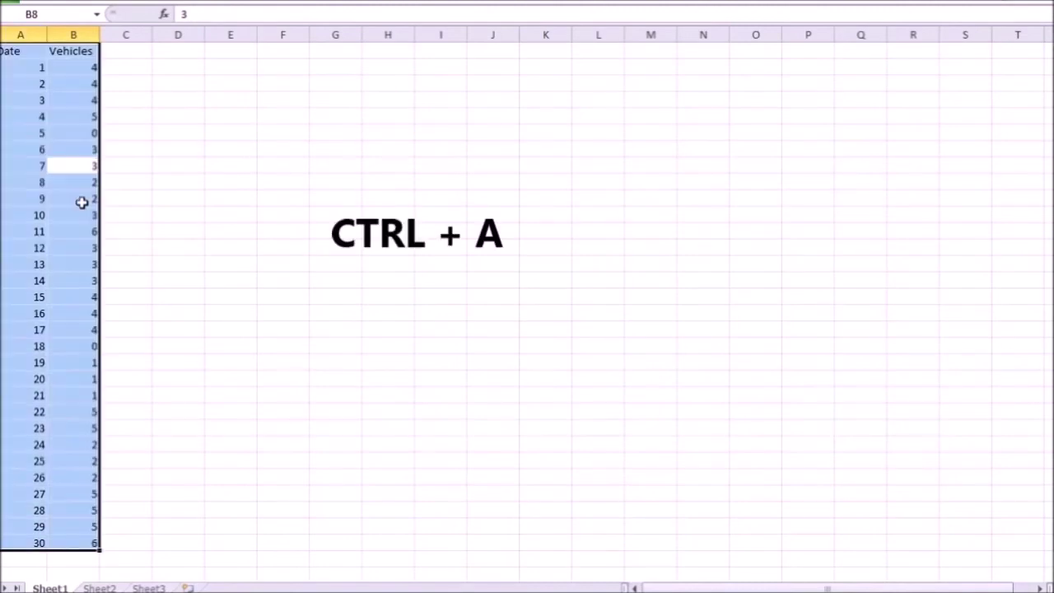
left_click(277, 3)
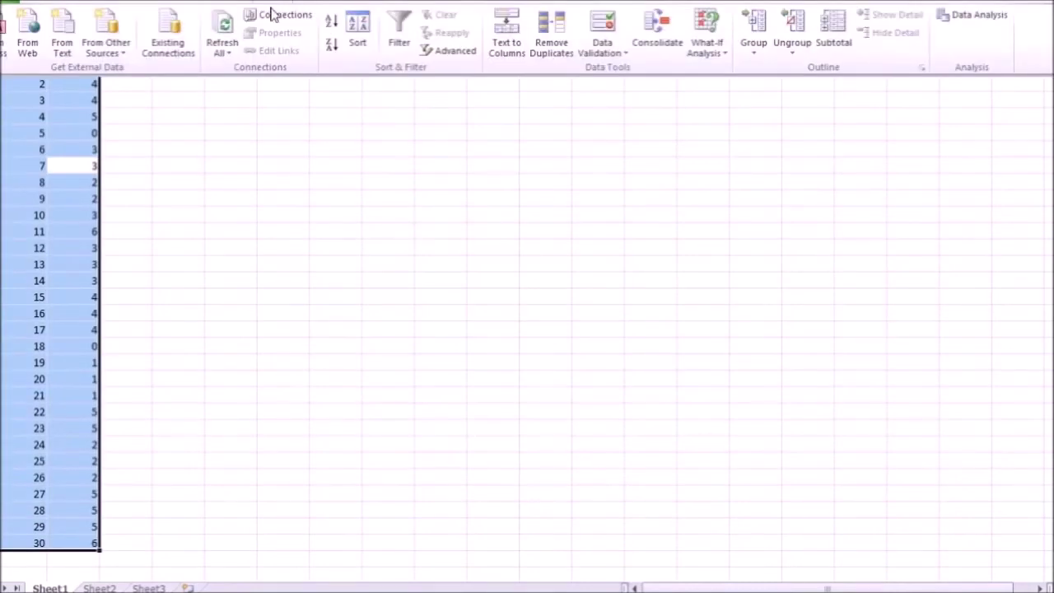
left_click(369, 33)
left_click(568, 233)
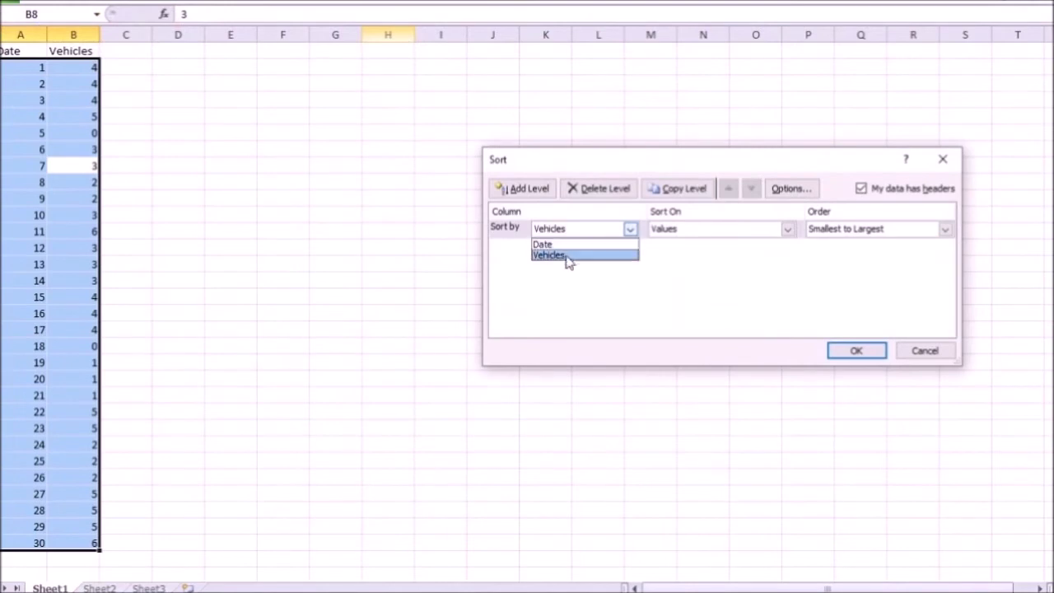
left_click(567, 258)
left_click(842, 353)
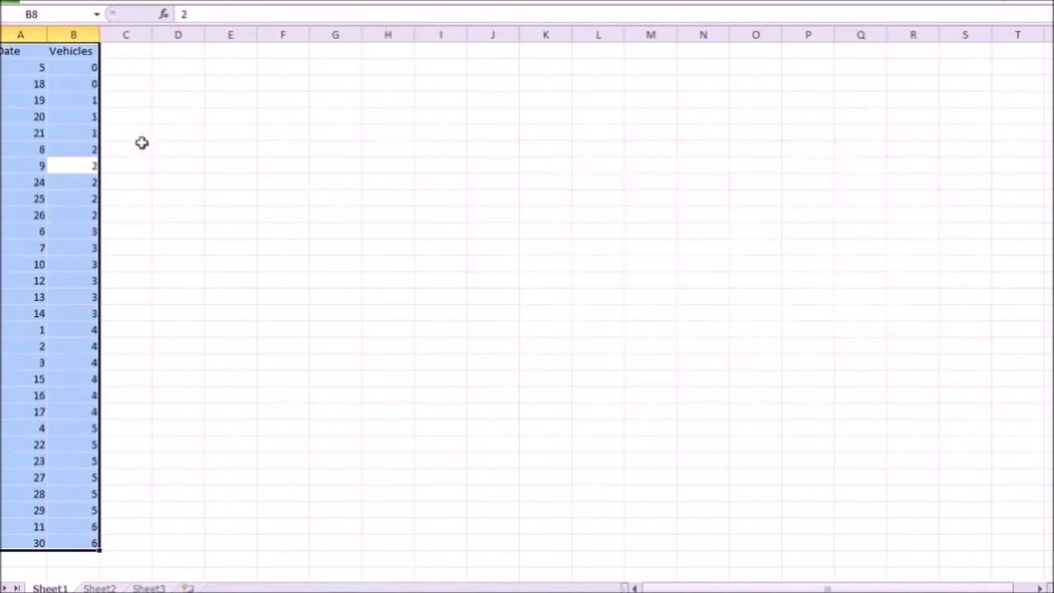
Step: Examine the sorted vehicle counts in column B from the first to the last data row
left_click(87, 84)
left_click_drag(44, 58, 69, 542)
left_click(75, 100)
left_click_drag(73, 49, 83, 556)
left_click(90, 100)
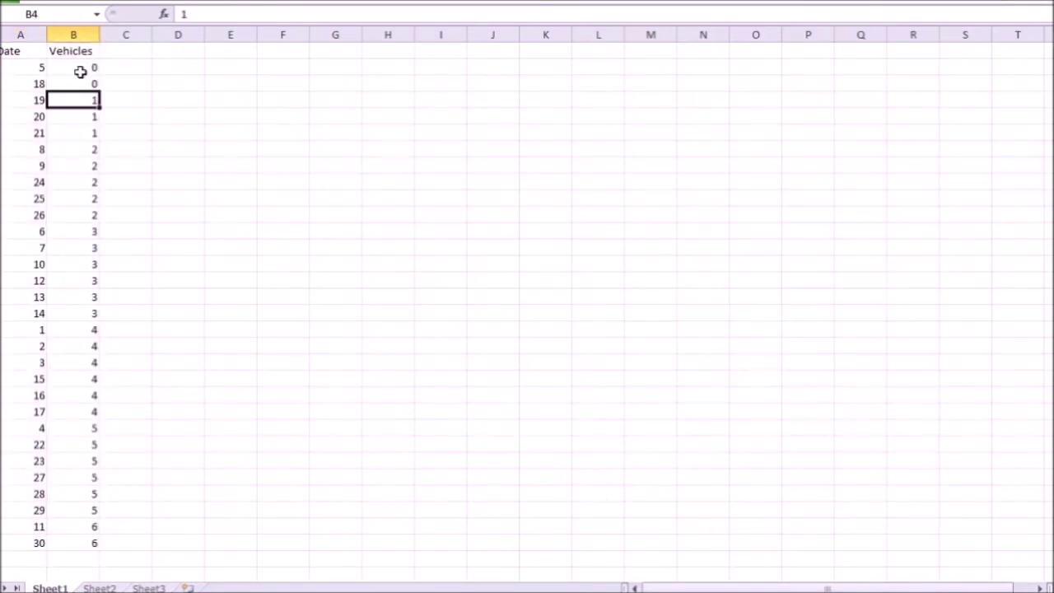
left_click_drag(78, 67, 80, 542)
left_click(199, 323)
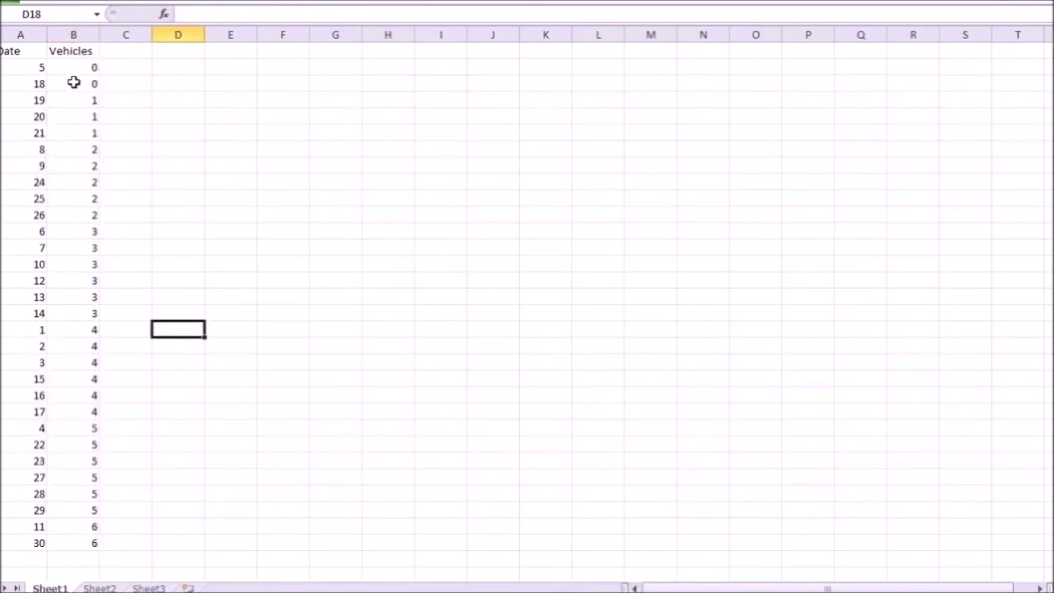
left_click_drag(71, 63, 78, 541)
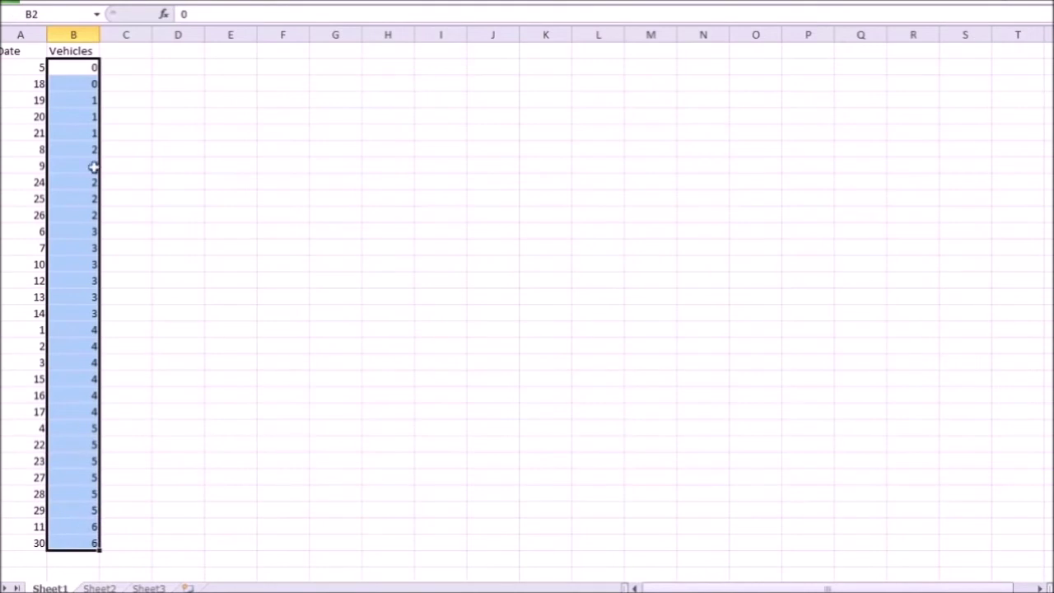
Step: Enter the heading "Dot plot of vehicles serviced" in cell C1
left_click(123, 50)
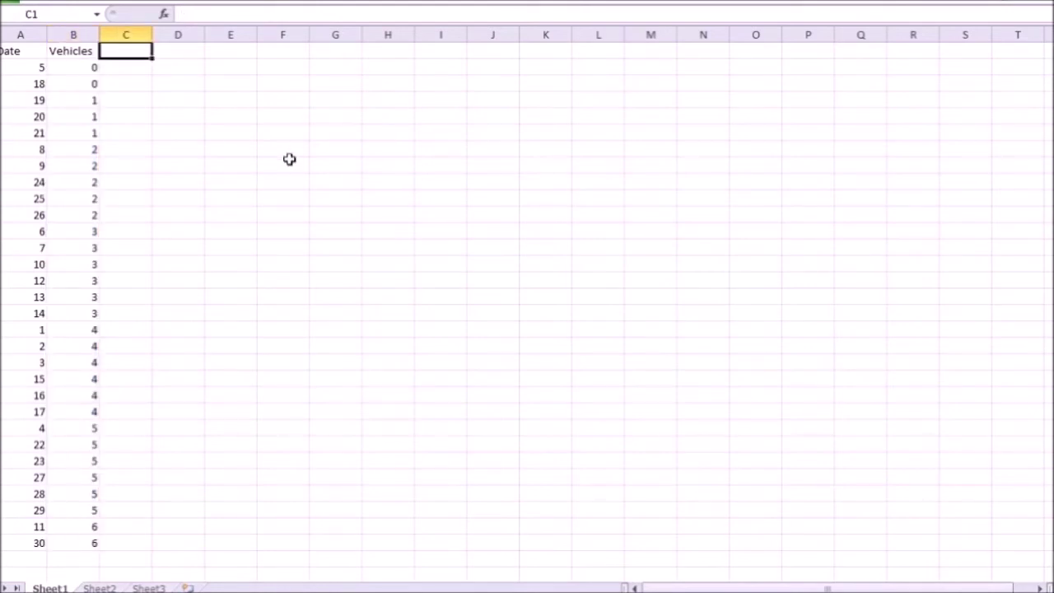
type("Dot")
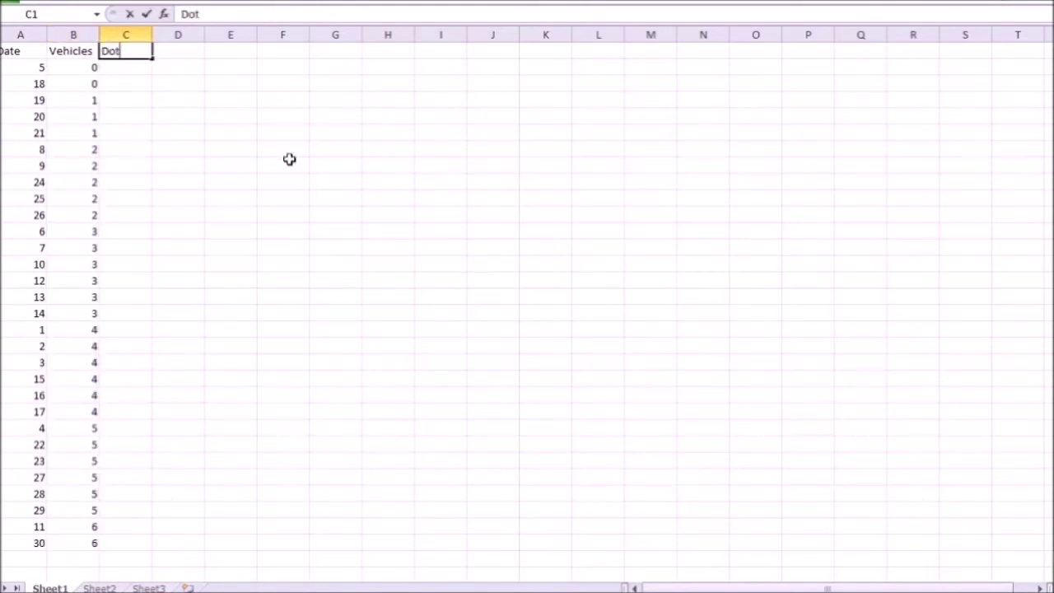
type(" plot of")
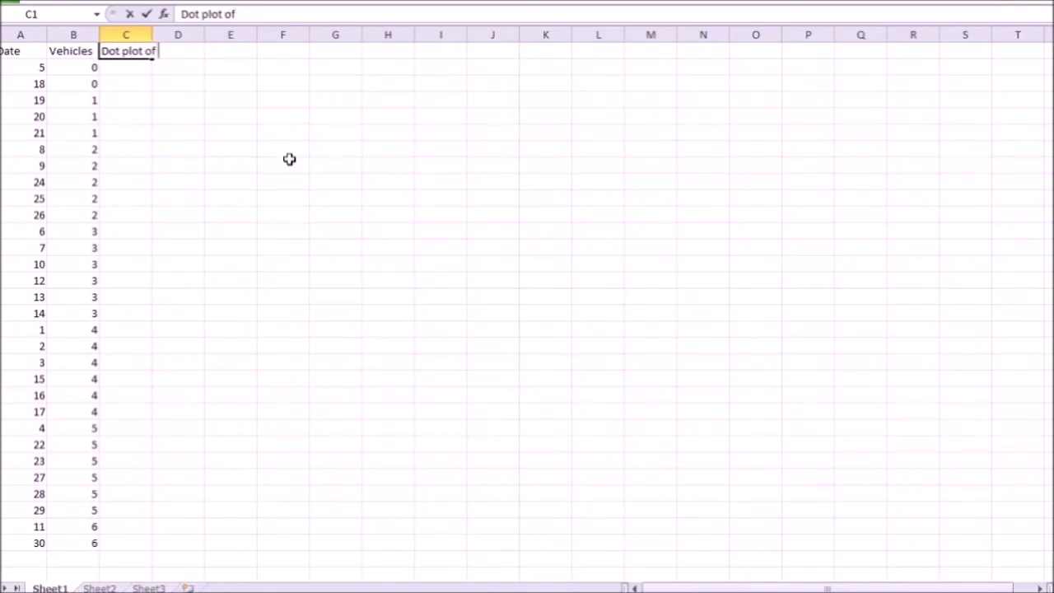
type(" vehicles")
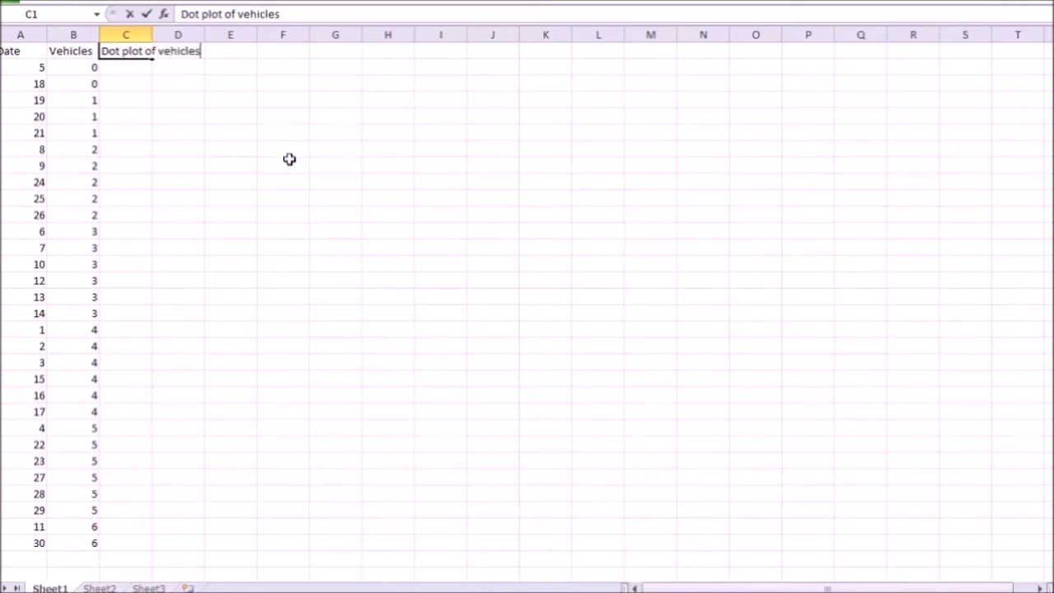
type(" serviced")
key("Return")
Step: Start a COUNTIF formula in C2 with the range B2:B2 and the criterion B2
scroll(289, 160, "up", 8, "ctrl")
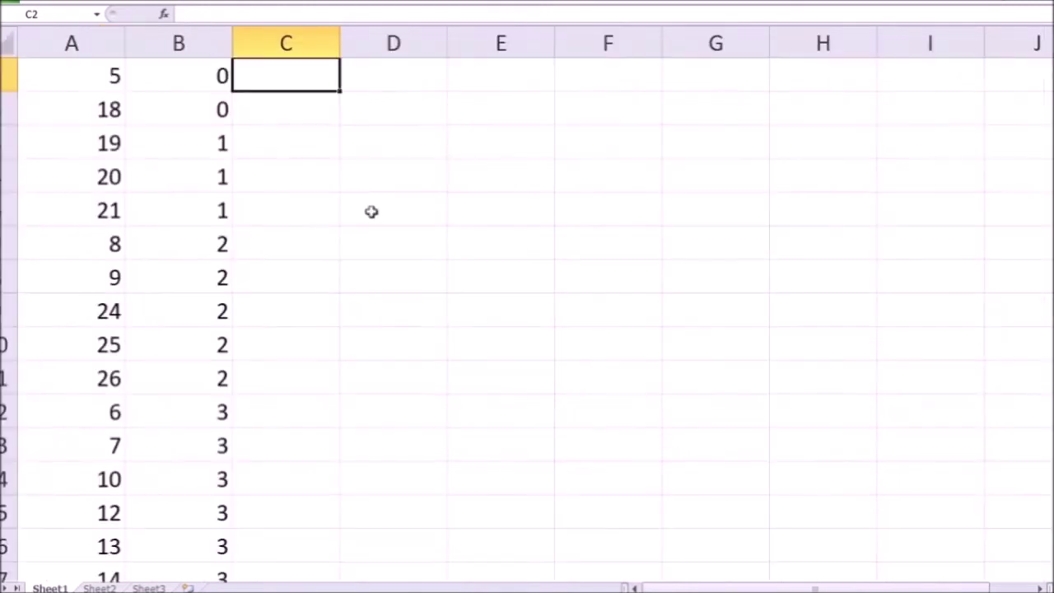
scroll(409, 211, "up", 1, "ctrl")
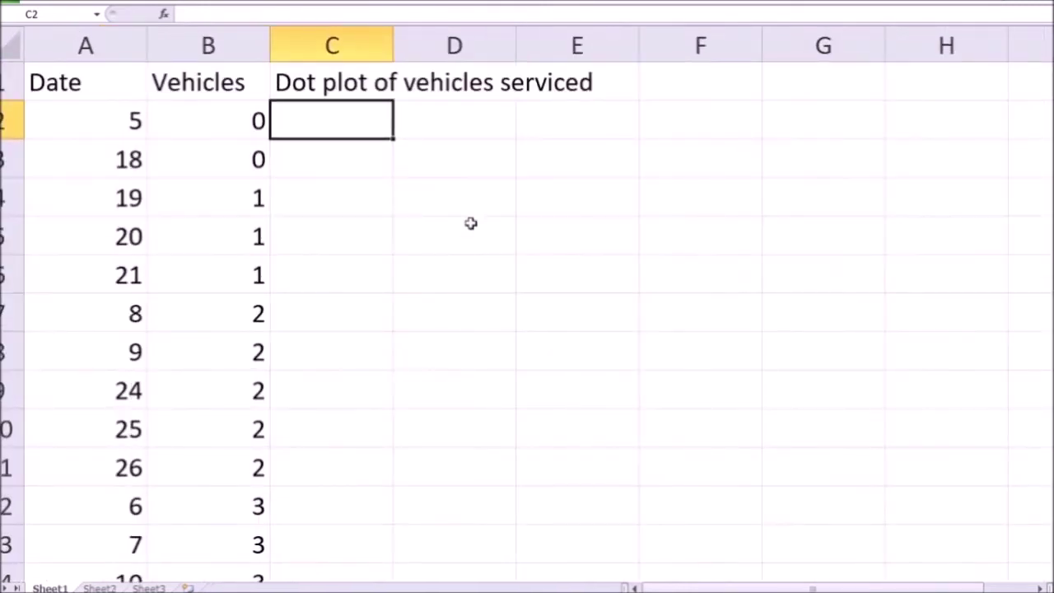
type("=")
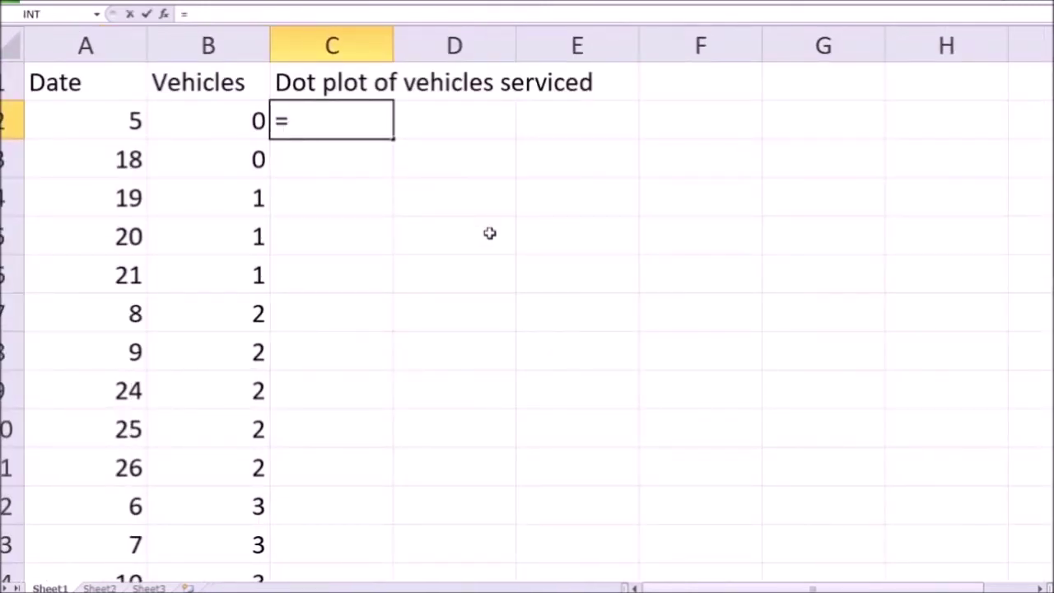
type("countif")
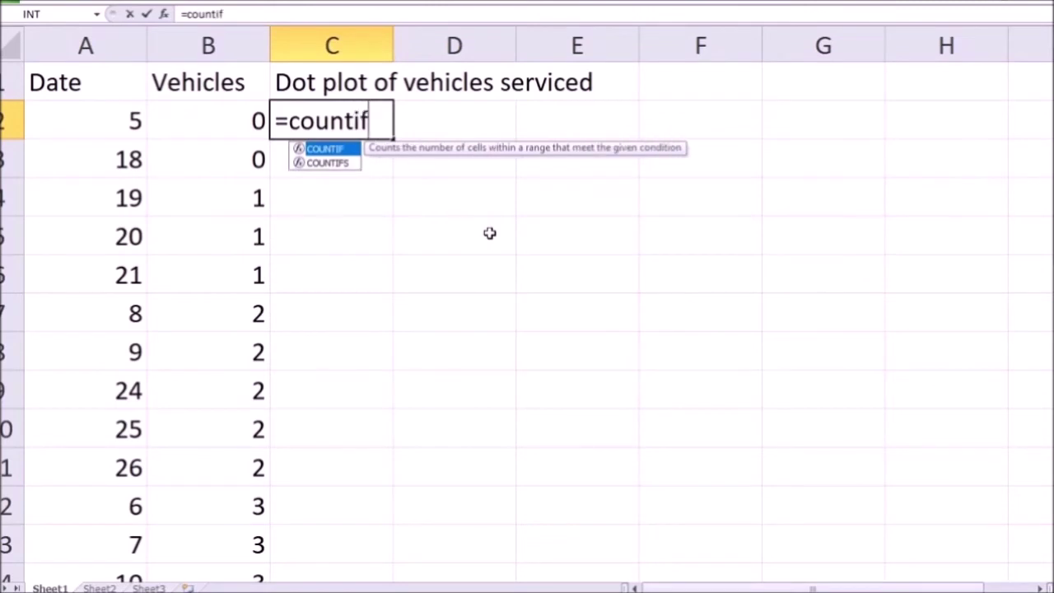
type("(")
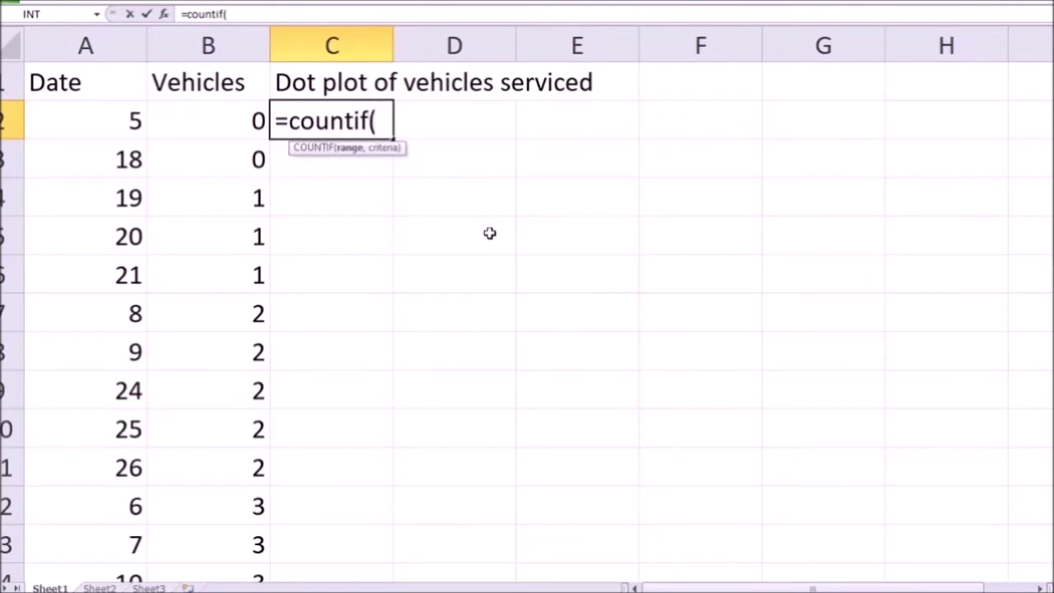
left_click(178, 119)
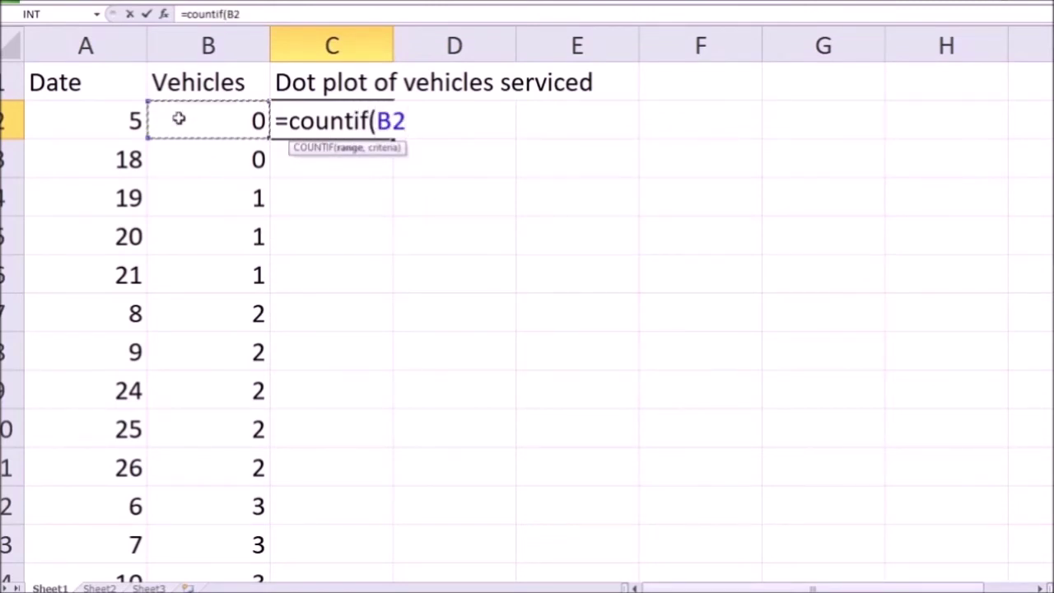
type(":")
left_click(178, 119)
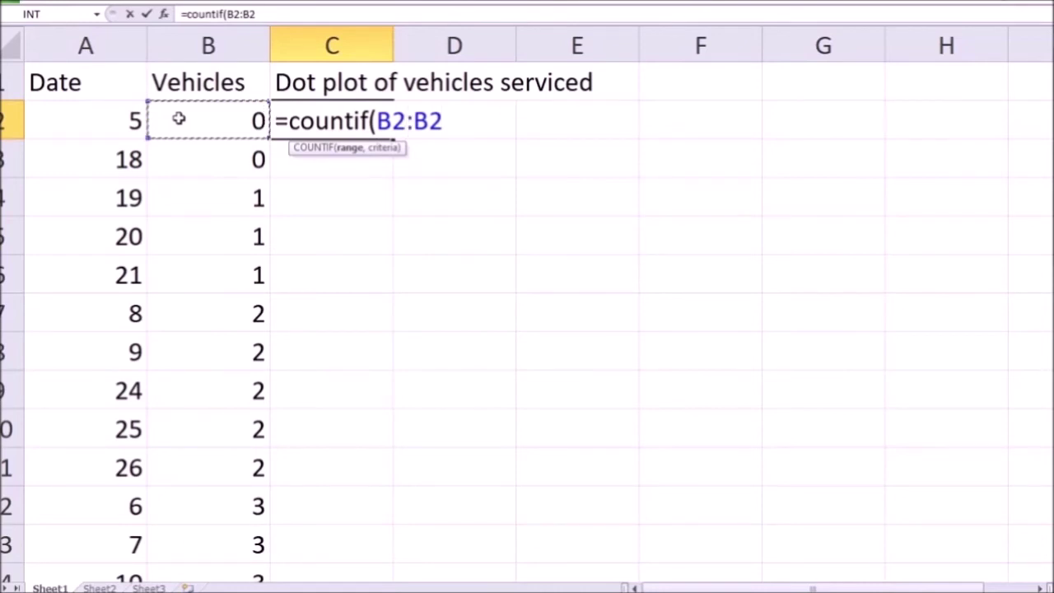
type(",")
left_click(179, 119)
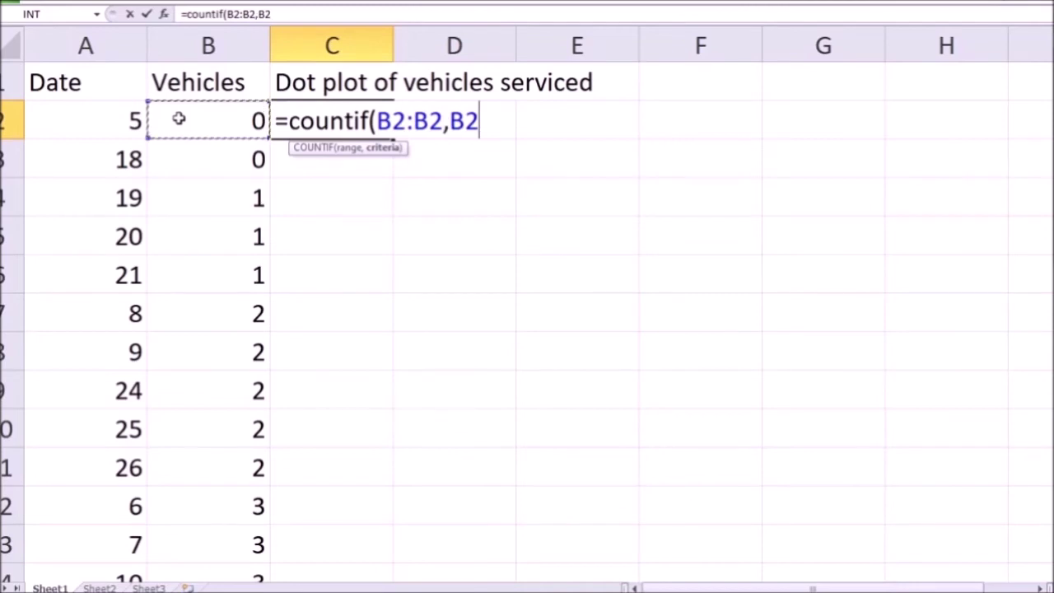
Step: Make the start of the COUNTIF range in C2 a fully absolute reference, $B$2
left_click(391, 120)
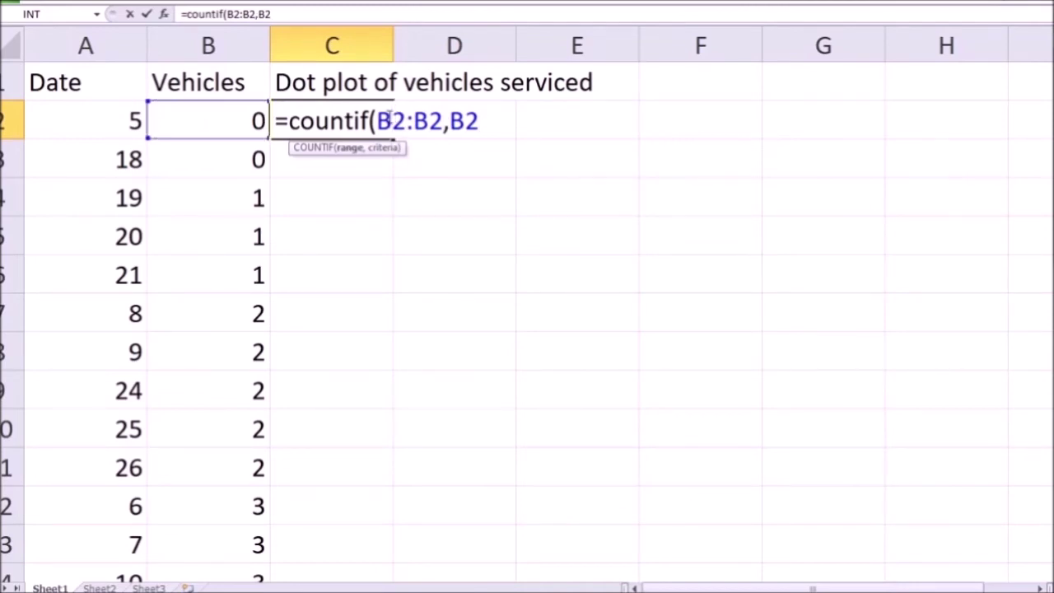
key("F4")
left_click(392, 121)
left_click_drag(376, 120, 418, 120)
left_click(387, 120)
left_click(377, 120)
left_click(406, 120)
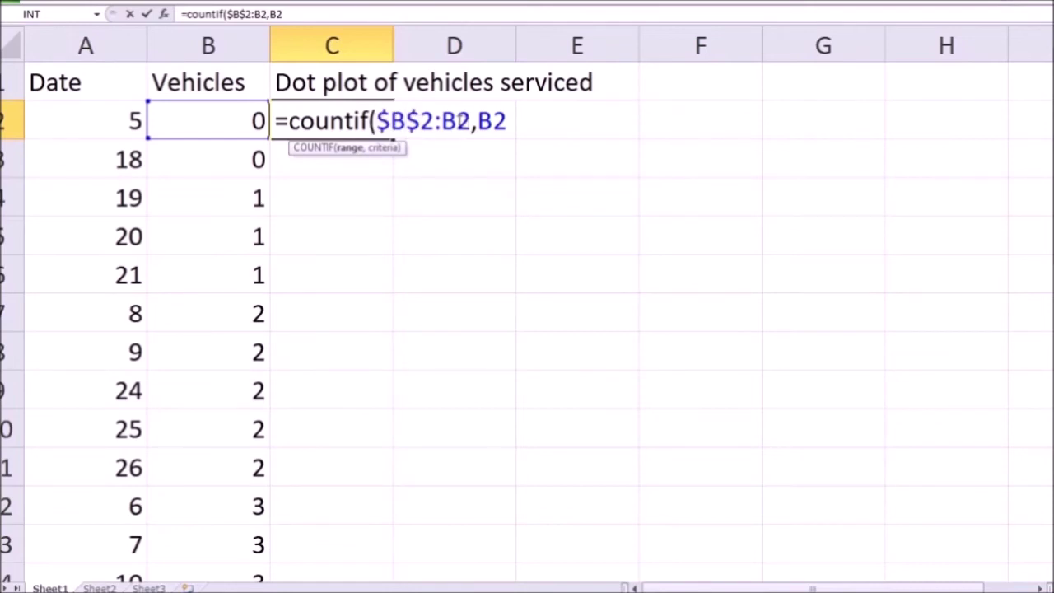
Step: Lock only the column of the range's end cell as $B2 and complete the C2 formula as =COUNTIF($B$2:$B2,B2)
left_click(457, 120)
key("F4")
key("F4")
key("F4")
left_click(456, 120)
left_click_drag(442, 121, 450, 120)
left_click(457, 120)
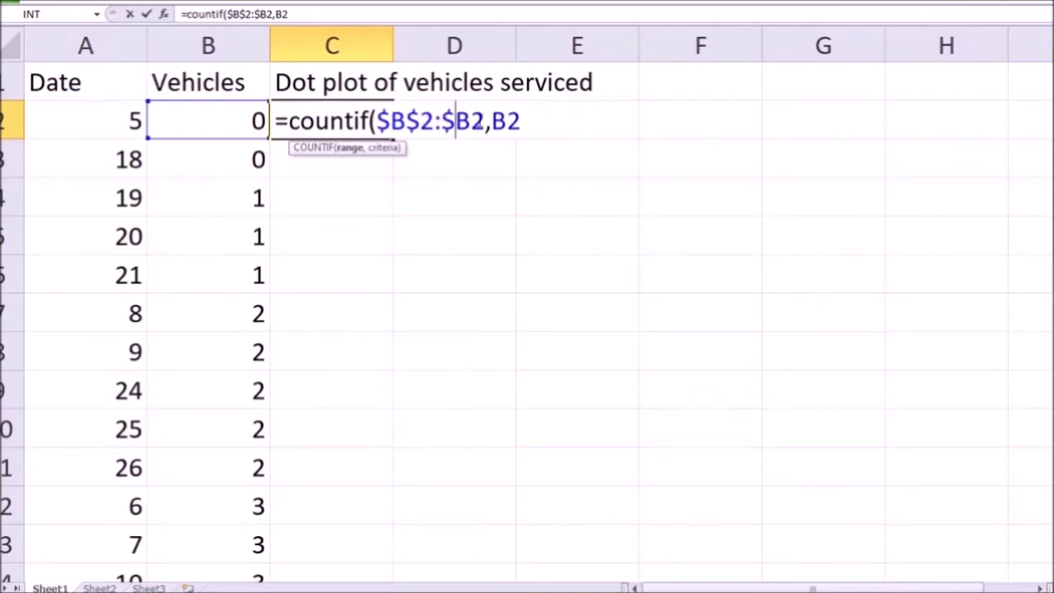
left_click(523, 120)
type(")")
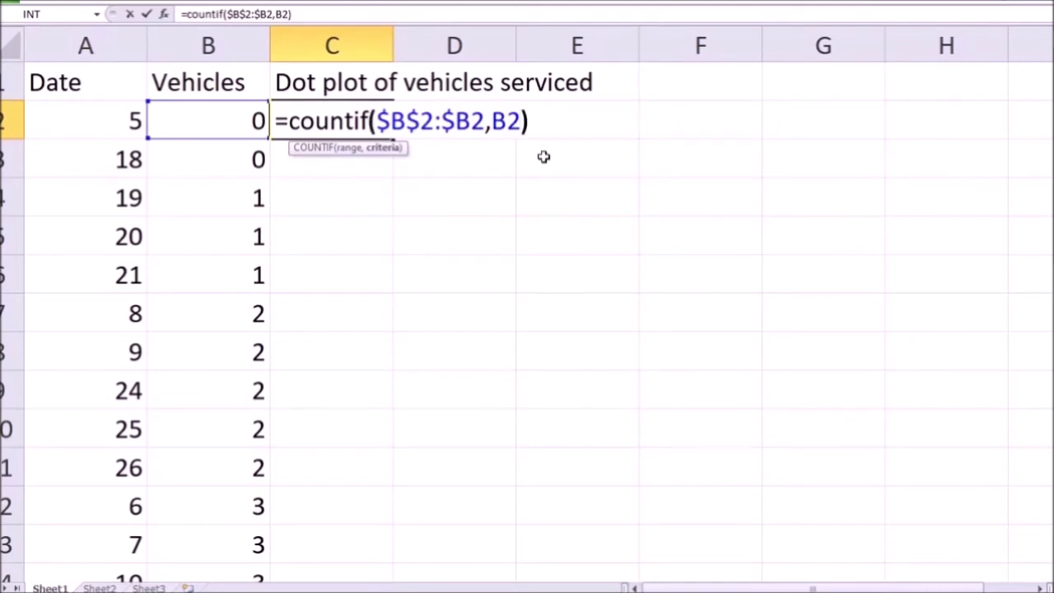
key("Return")
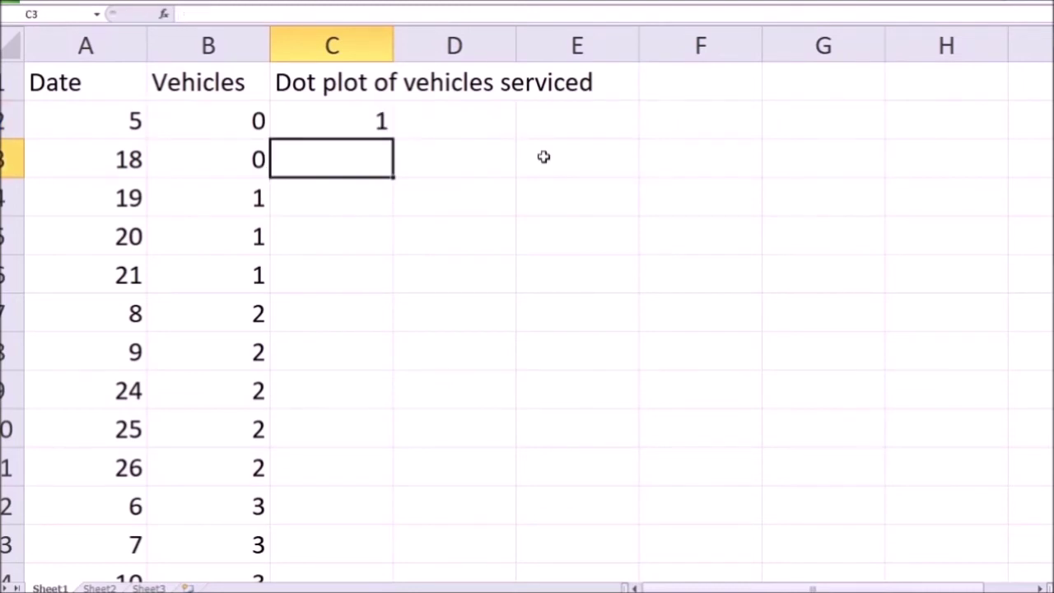
Step: Fill the COUNTIF formula from C2 down column C to the last data row
left_click(322, 122)
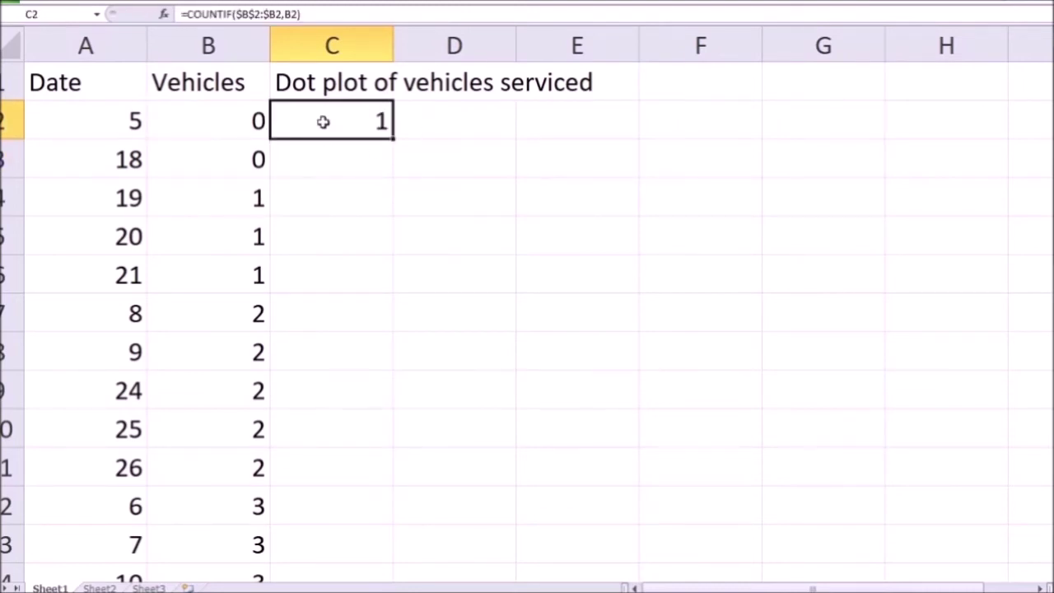
double_click(394, 138)
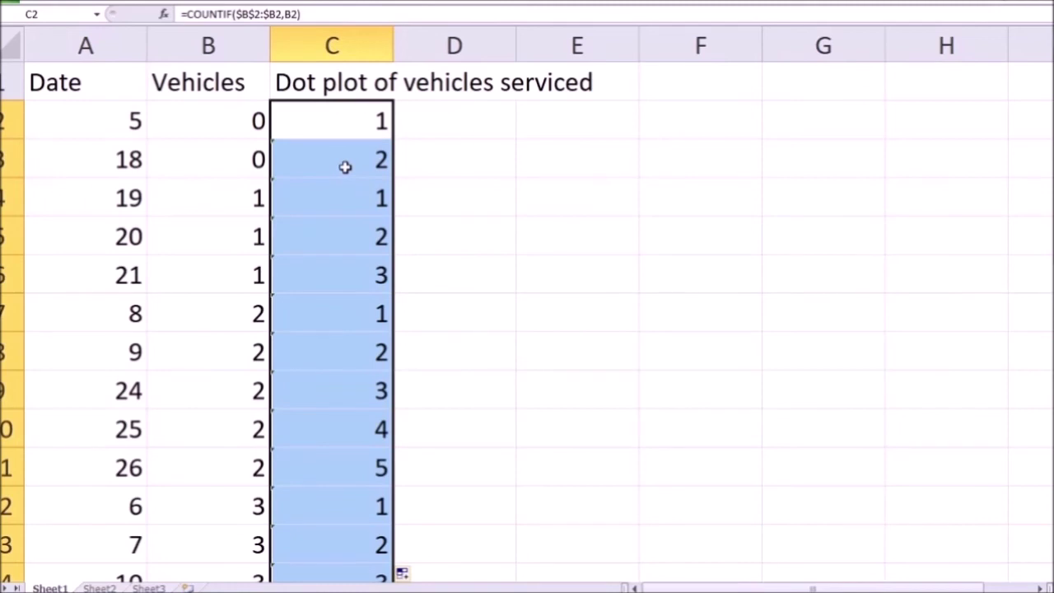
Step: Compare the running counts in column C with the repeated vehicle values in column B
scroll(355, 189, "down", 4, "ctrl")
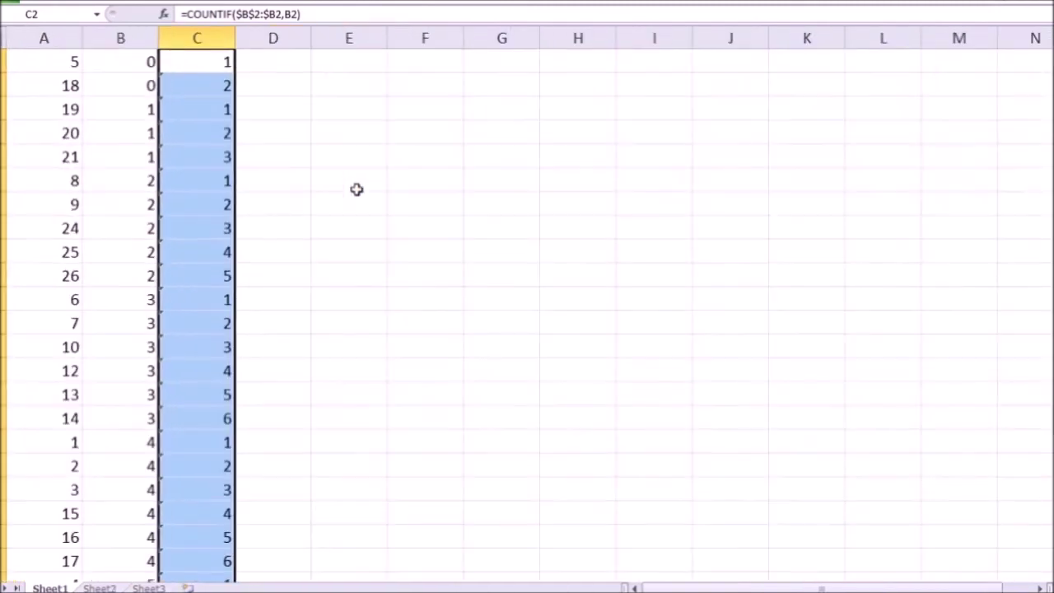
scroll(356, 189, "down", 1, "ctrl")
scroll(179, 77, "up", 1)
left_click_drag(179, 78, 178, 99)
left_click_drag(111, 122, 107, 226)
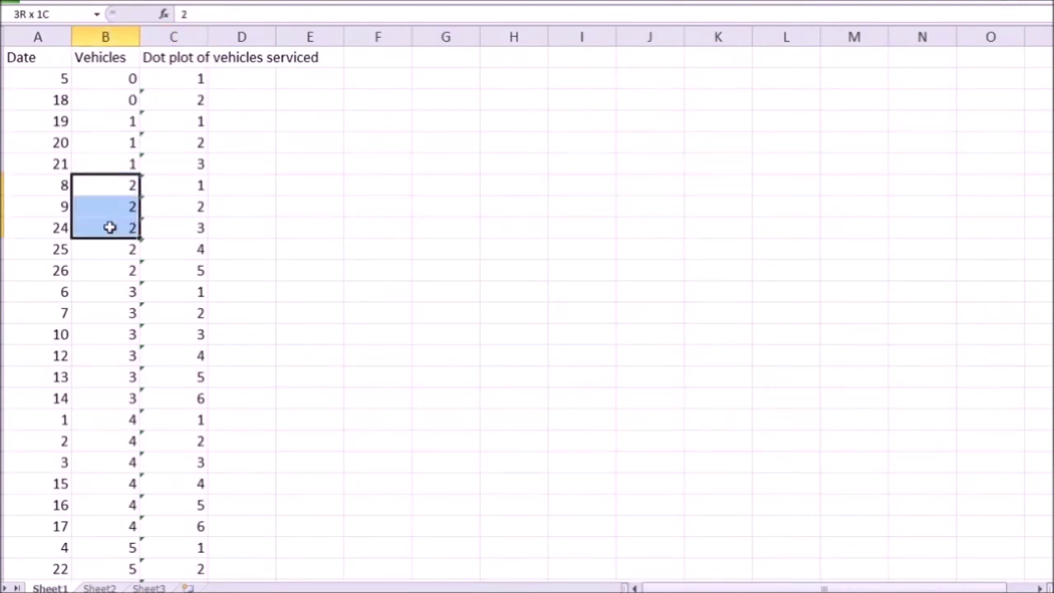
left_click_drag(181, 183, 115, 183)
left_click_drag(122, 264, 112, 183)
left_click(174, 268)
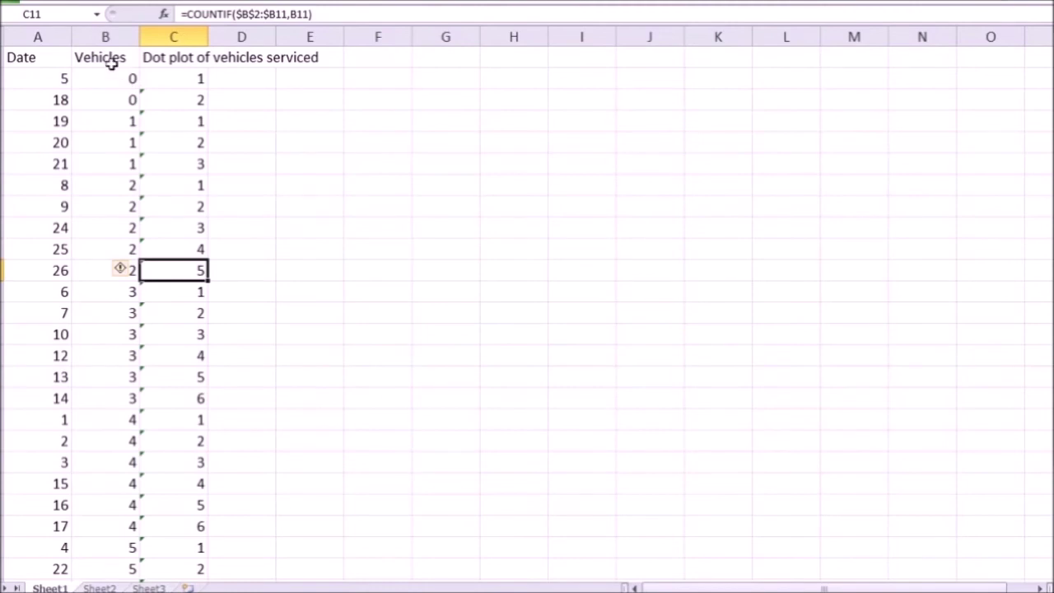
Step: Insert a markers-only scatter chart from the Vehicles and running-count data in columns B and C, including the headers
left_click_drag(109, 57, 171, 554)
scroll(185, 362, "up", 3)
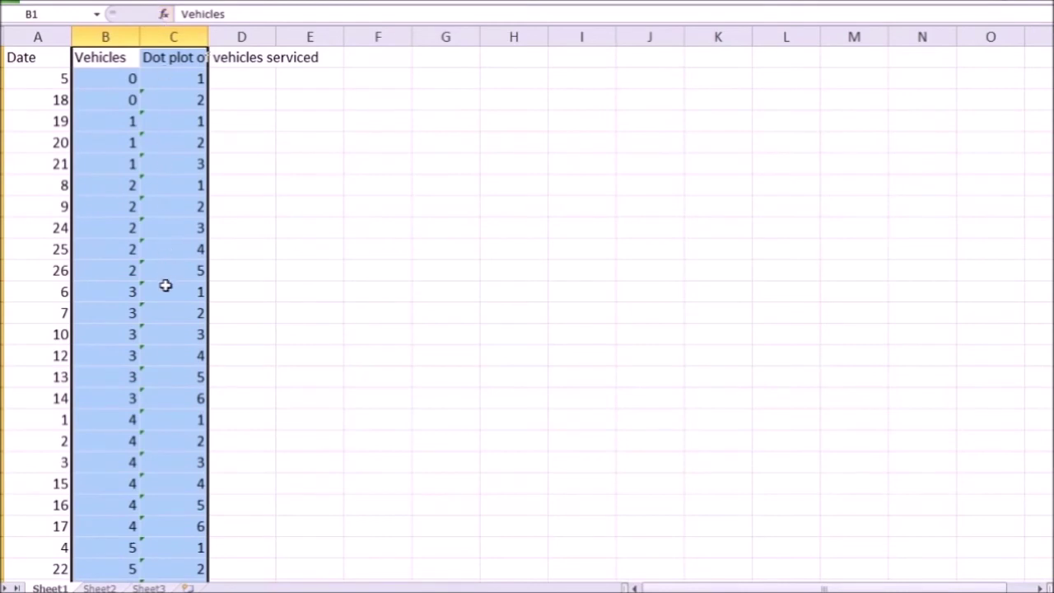
left_click(94, 7)
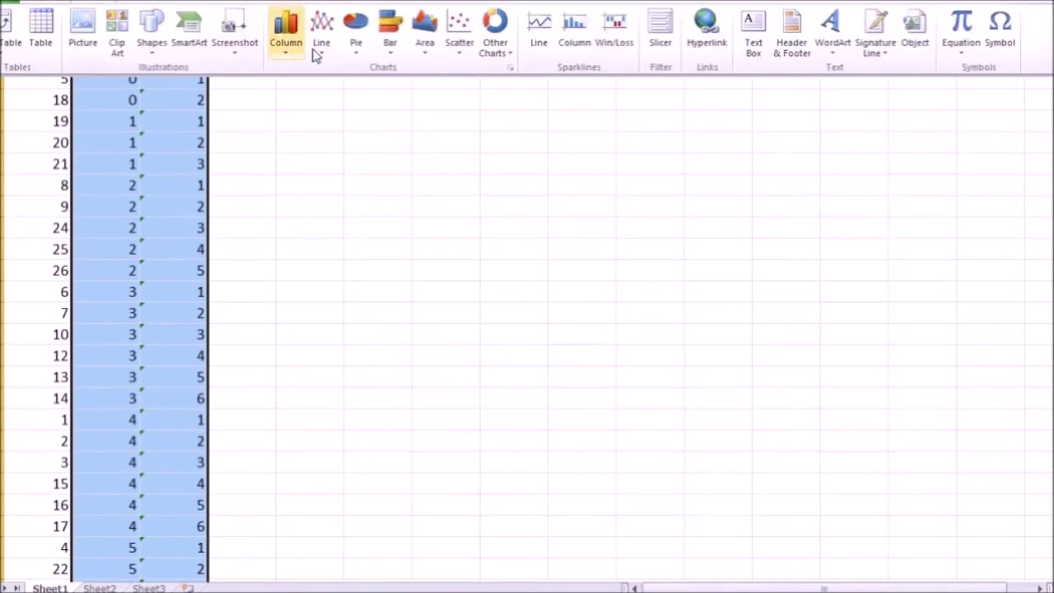
left_click(460, 49)
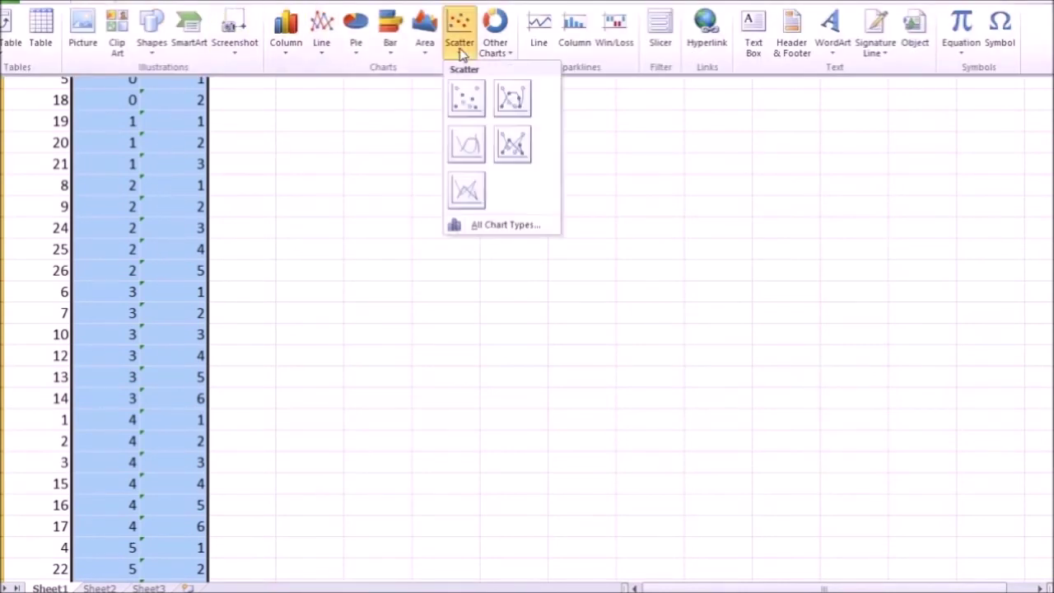
left_click(470, 97)
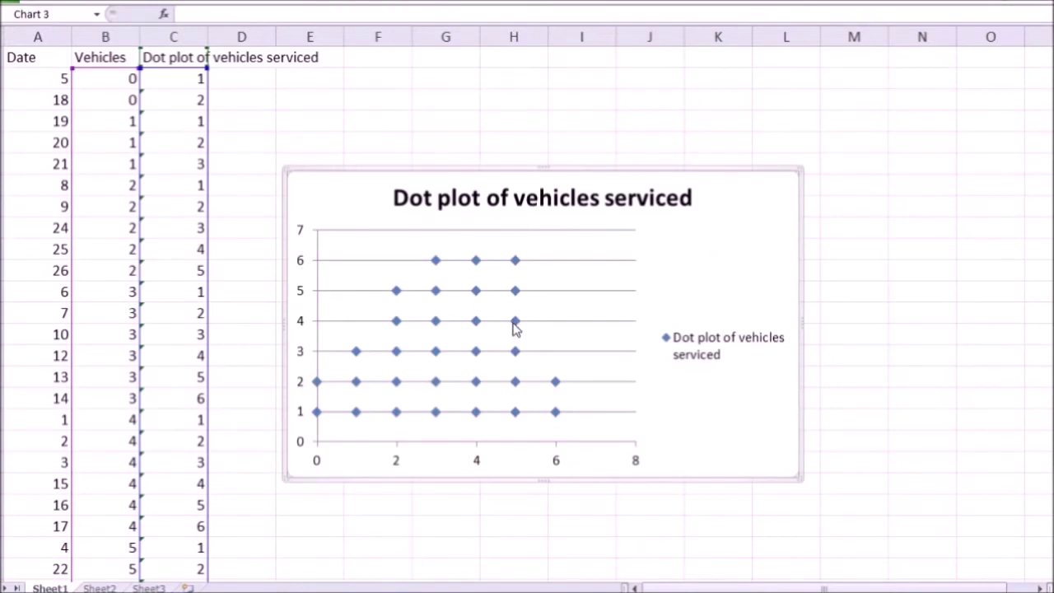
Step: Remove the legend from the scatter chart
left_click_drag(176, 72, 176, 75)
left_click(589, 5)
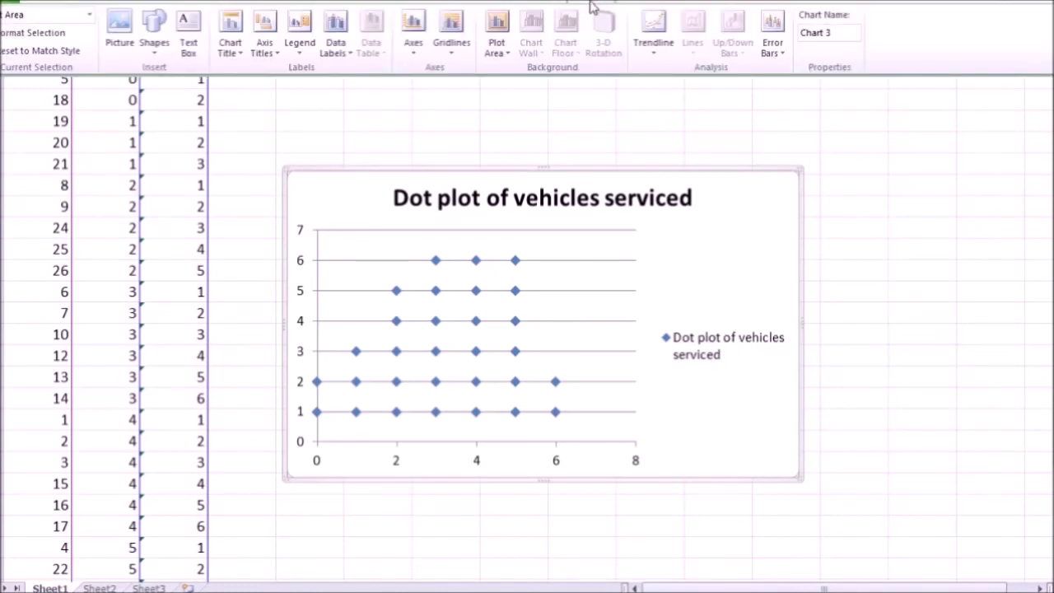
left_click(299, 43)
left_click(305, 77)
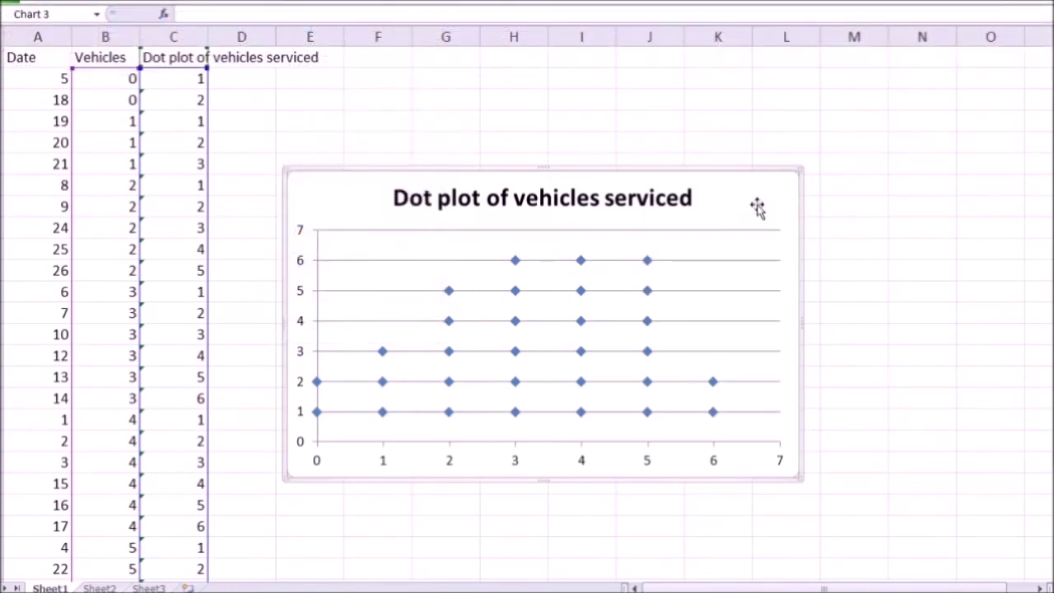
Step: Move the chart up beside the data and enlarge it to cover about D2 to N24
left_click_drag(753, 205, 699, 109)
left_click_drag(746, 384, 948, 543)
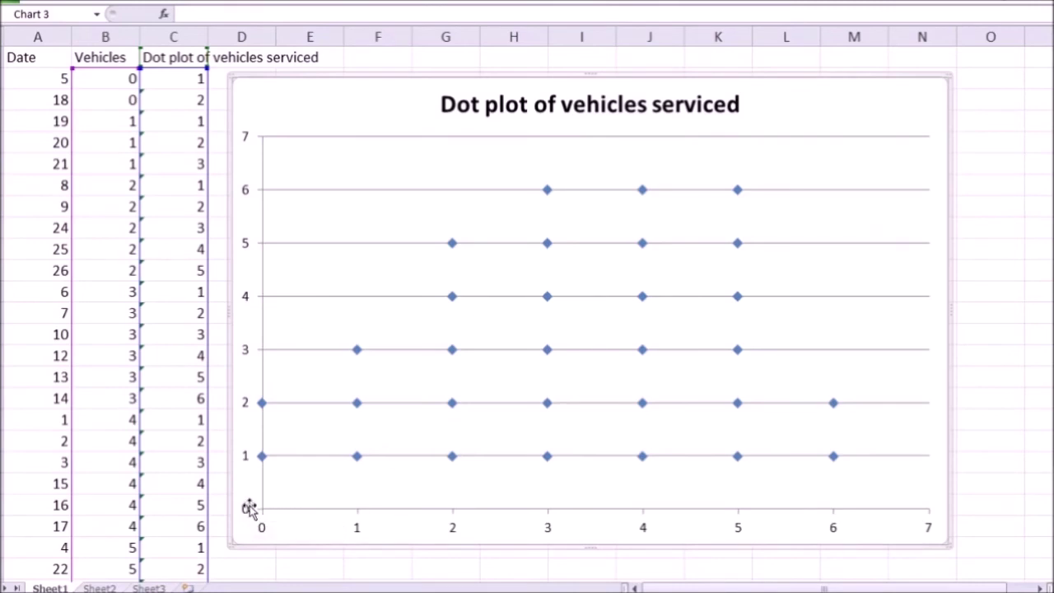
Step: Fix the vertical axis minimum at 1 and its maximum at 6
left_click(247, 353)
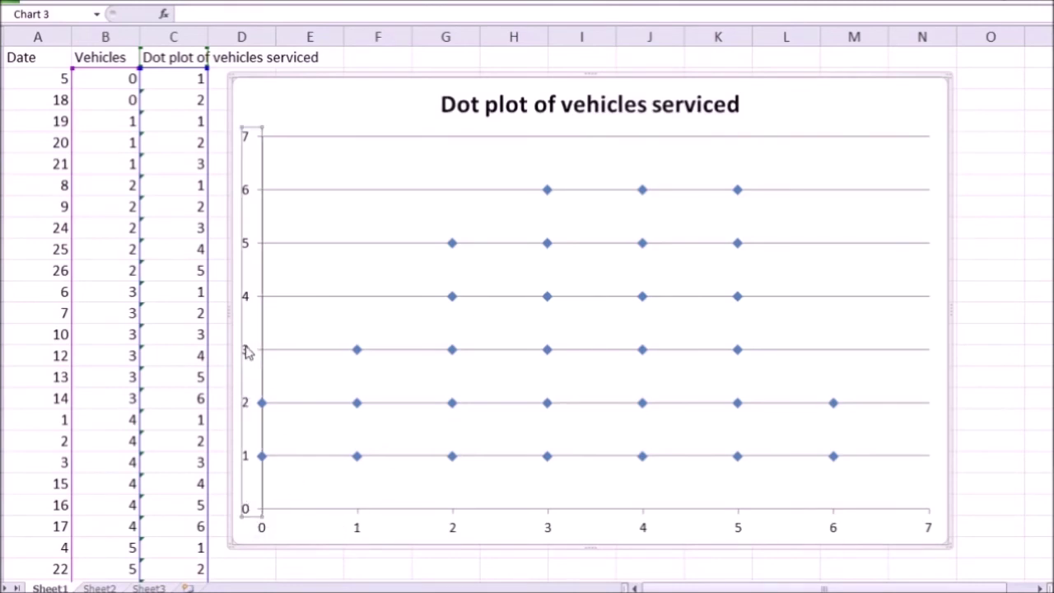
double_click(247, 353)
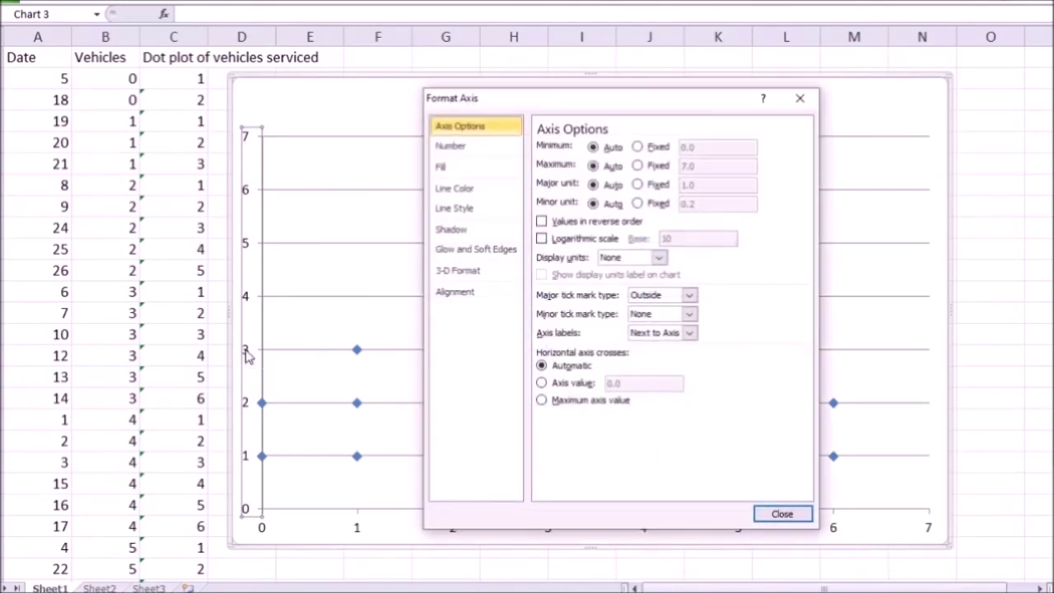
left_click(657, 148)
left_click_drag(701, 148, 673, 147)
type("1")
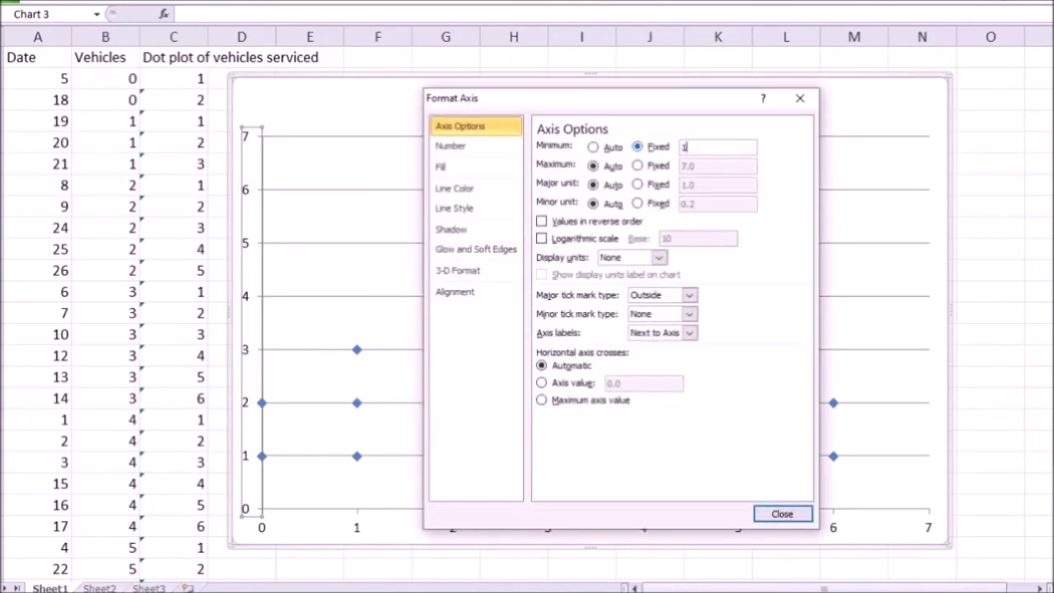
left_click(659, 166)
left_click_drag(701, 167, 675, 167)
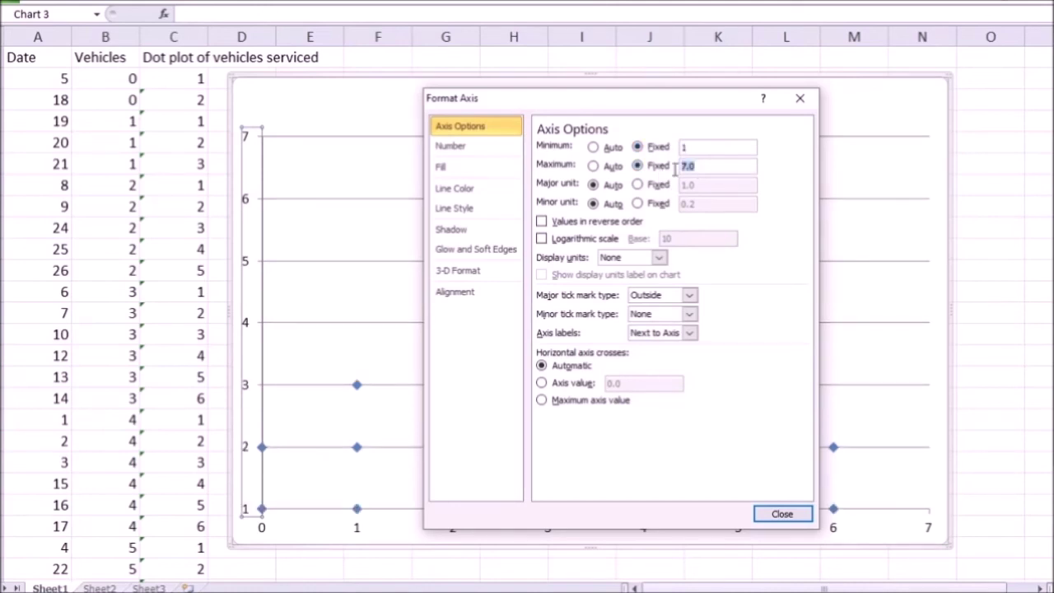
left_click(762, 511)
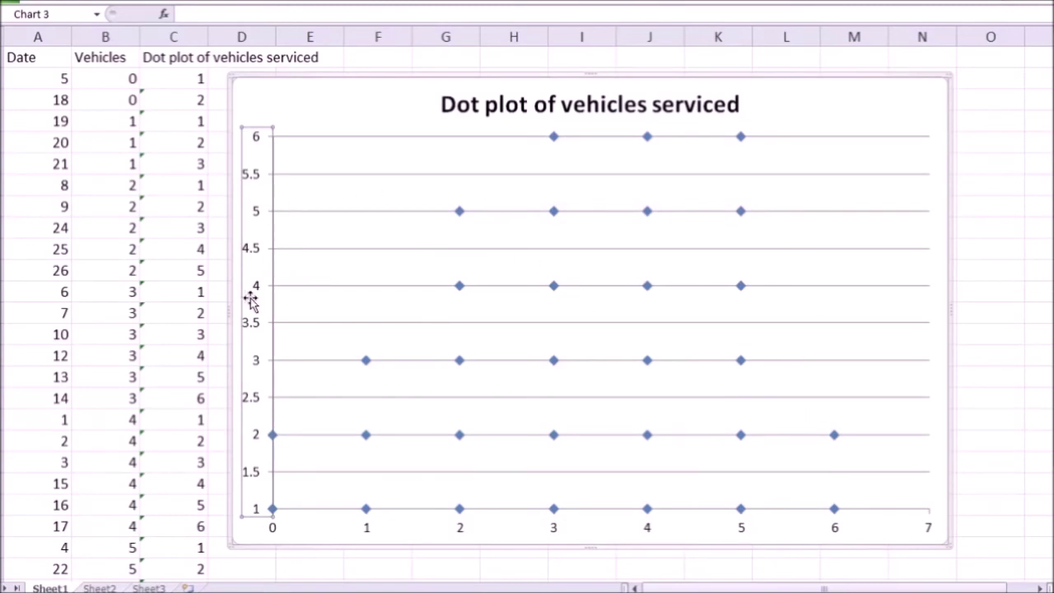
Step: Fix the vertical axis major unit at 1 and deselect the chart
double_click(254, 252)
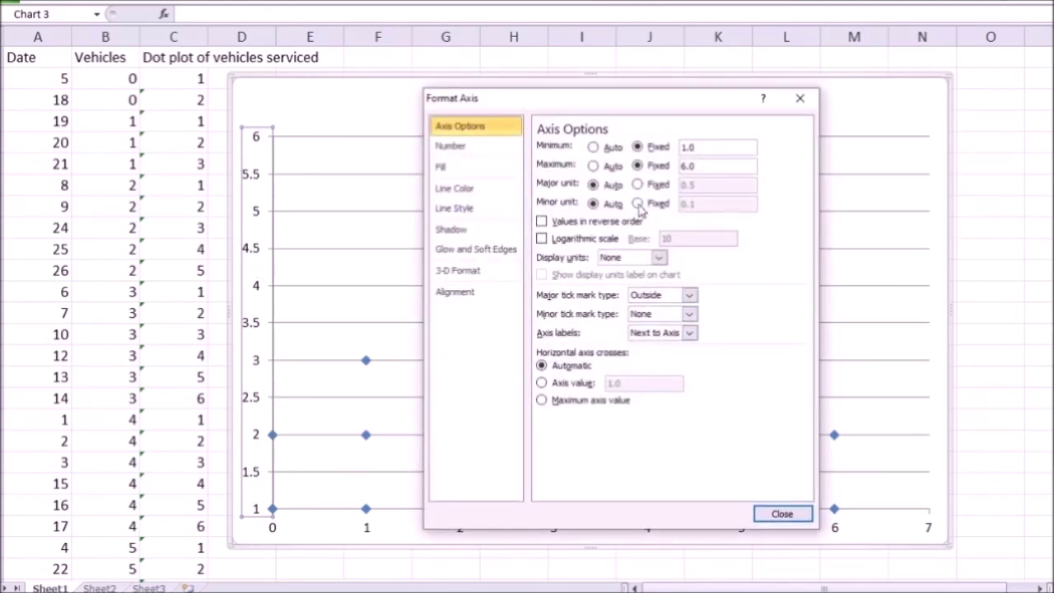
left_click(637, 184)
left_click_drag(693, 187, 671, 191)
type("1")
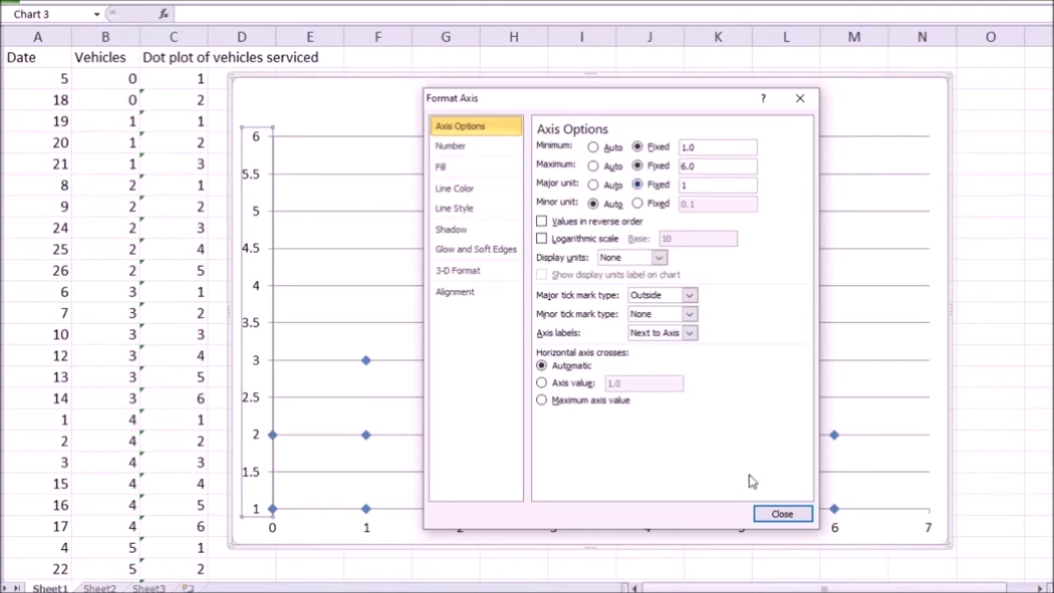
left_click(780, 514)
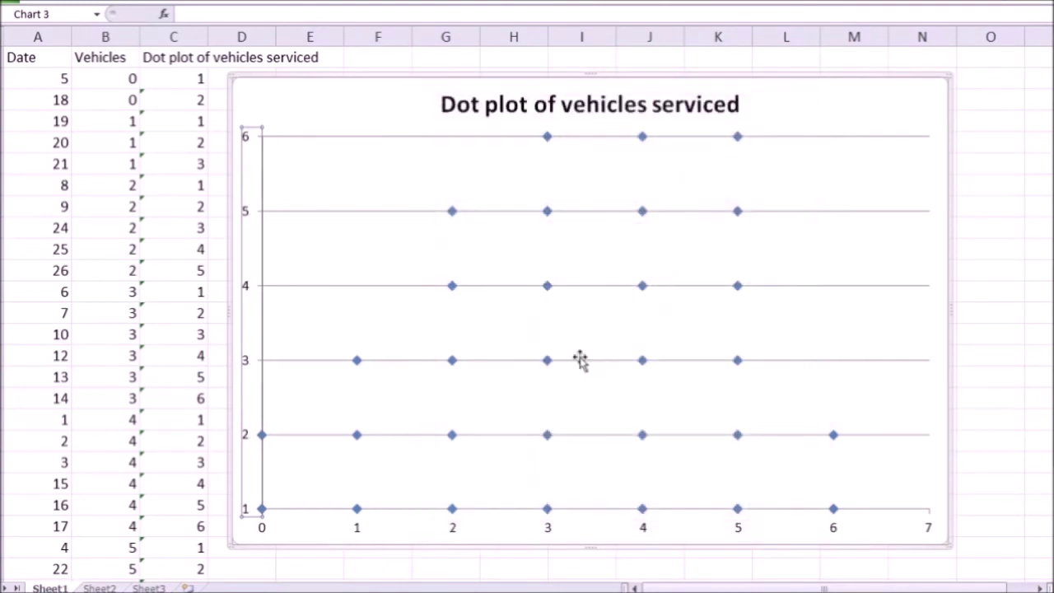
left_click(984, 269)
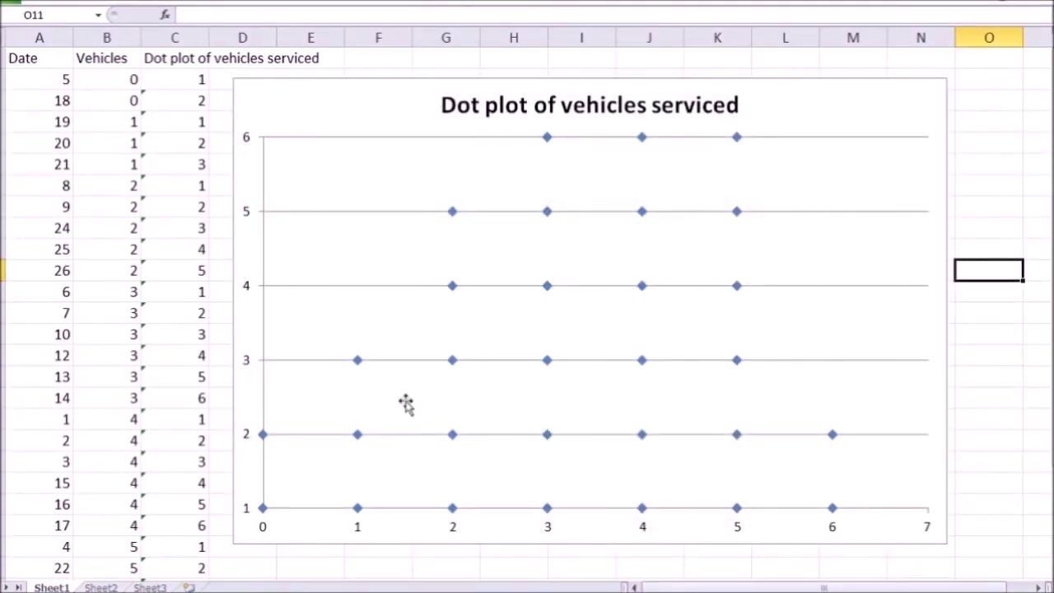